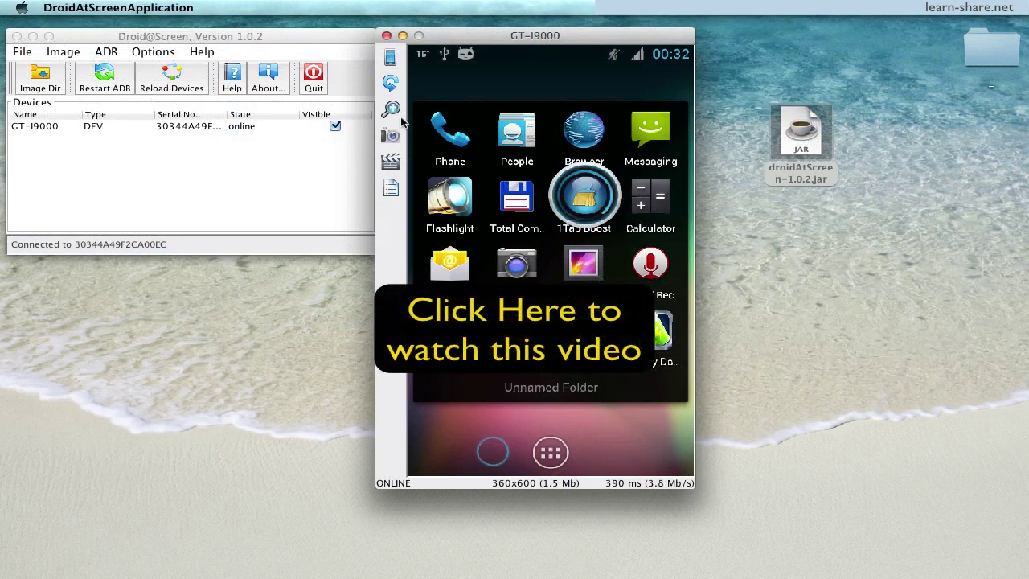
- Open the scale control of the GT-I9000 mirror window and move the mirror clear of it
click(391, 109)
drag(446, 32, 651, 26)
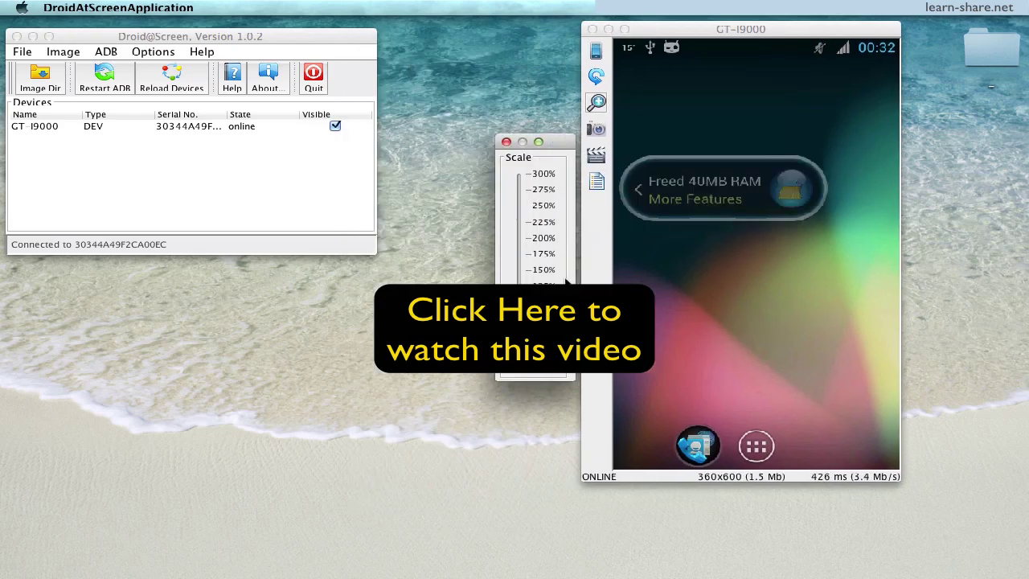
click(359, 76)
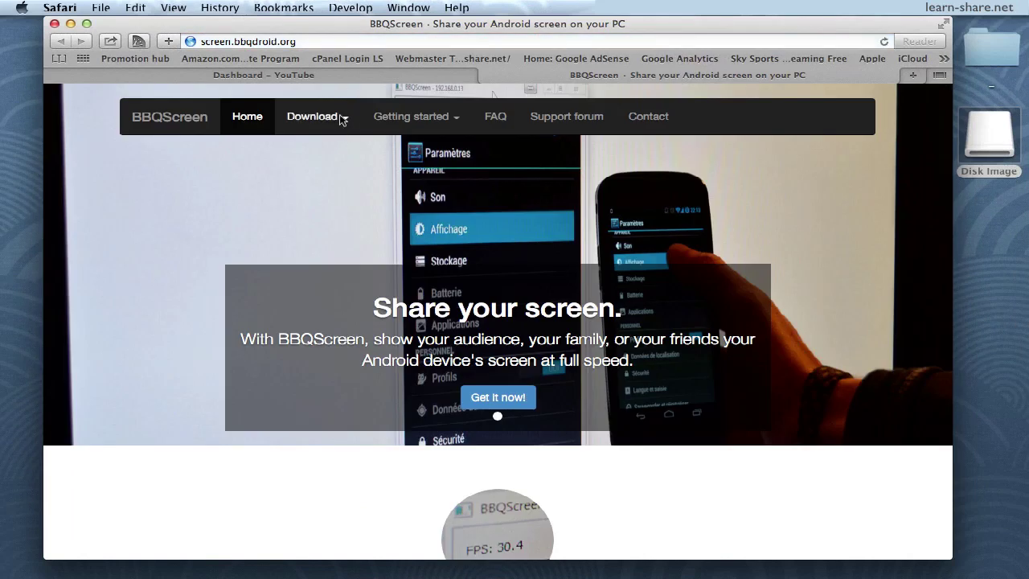
- View the download options on the BBQScreen website and minimize the browser window
click(343, 120)
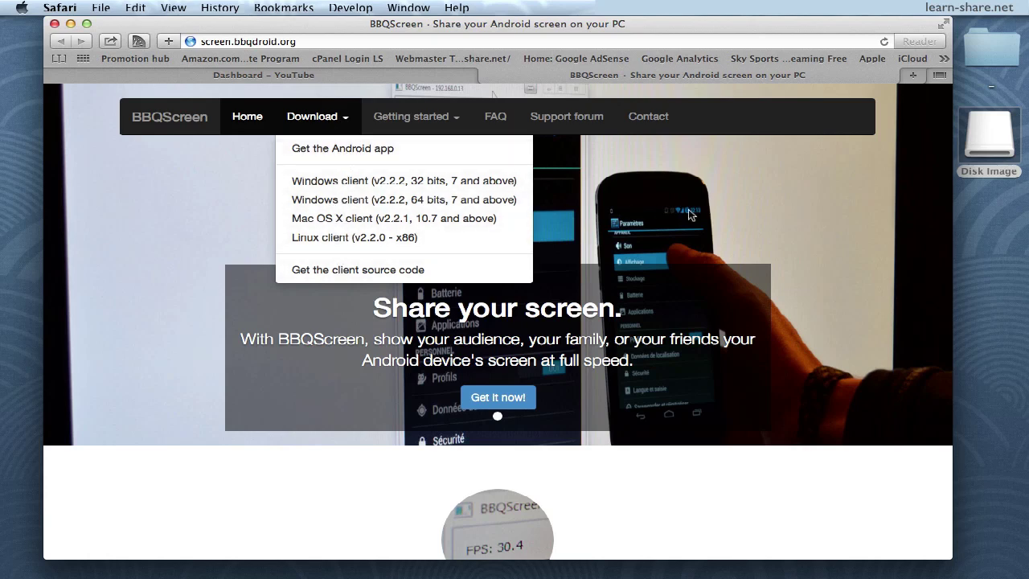
click(70, 24)
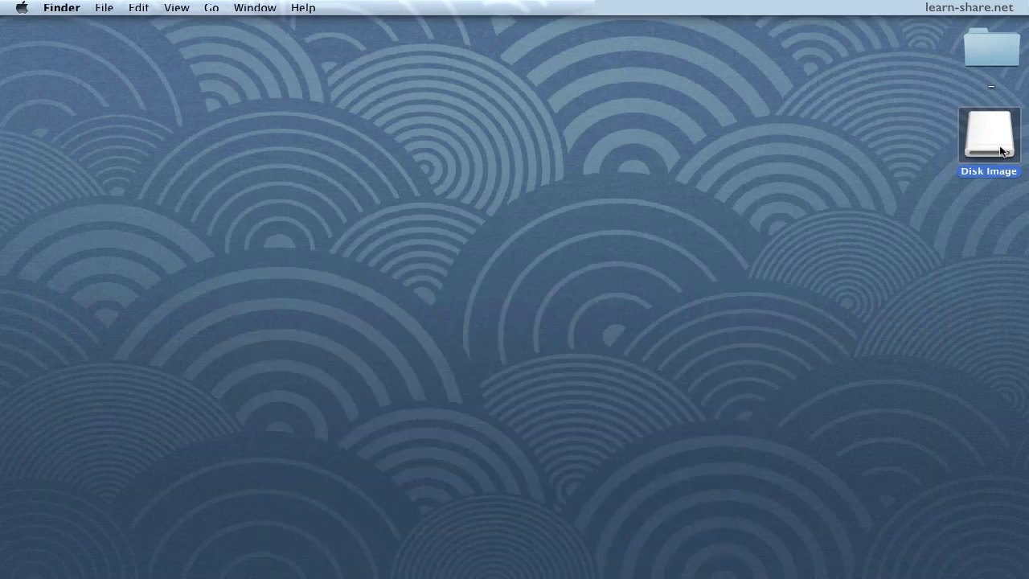
- Launch BBQScreenClient2.app from the mounted Disk Image and reposition its connection window slightly
double_click(990, 137)
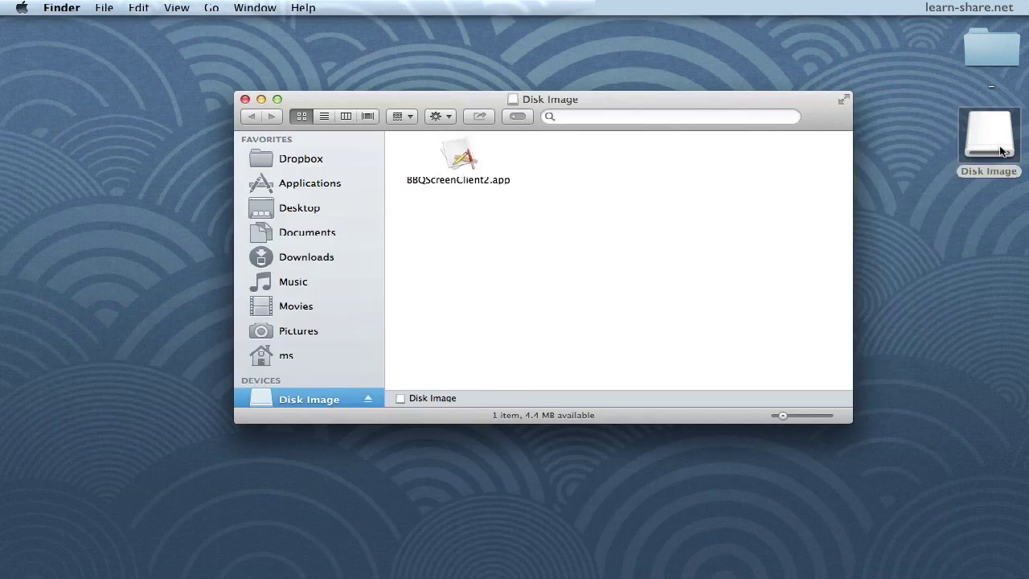
double_click(462, 157)
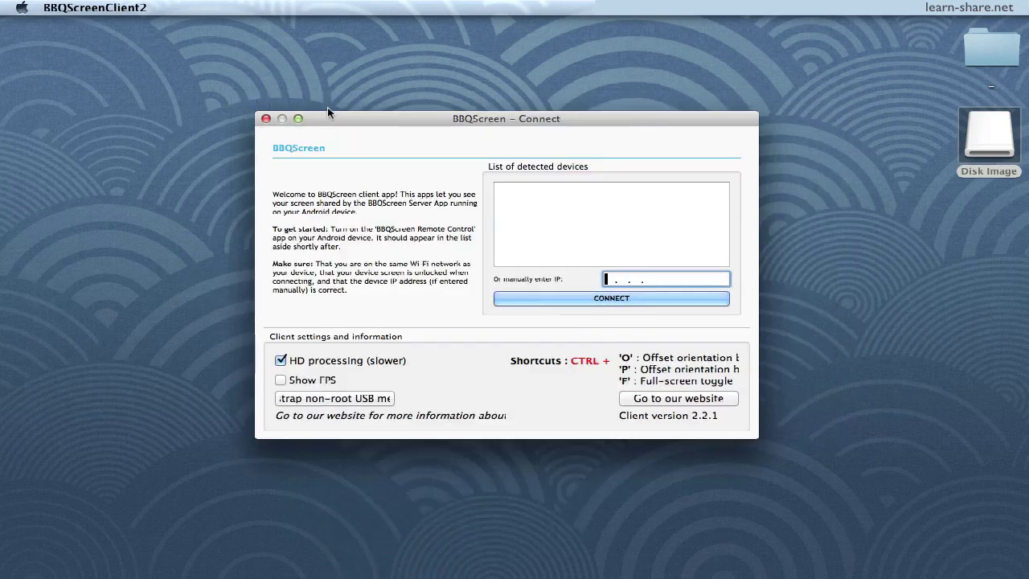
drag(393, 121, 409, 110)
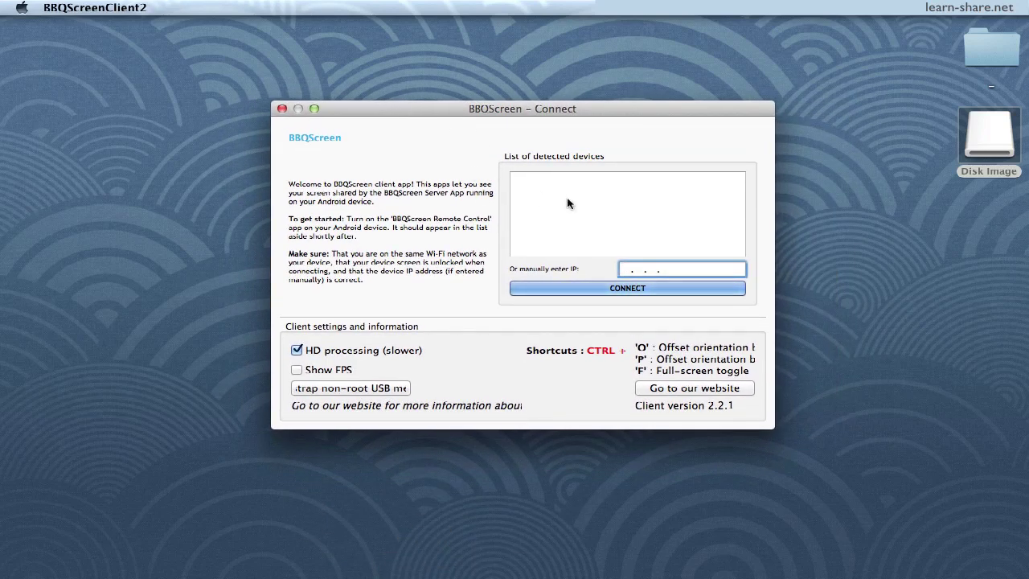
- Disable HD processing, enable Show FPS, and enlarge the BBQScreen connection window so its labels fit
click(299, 351)
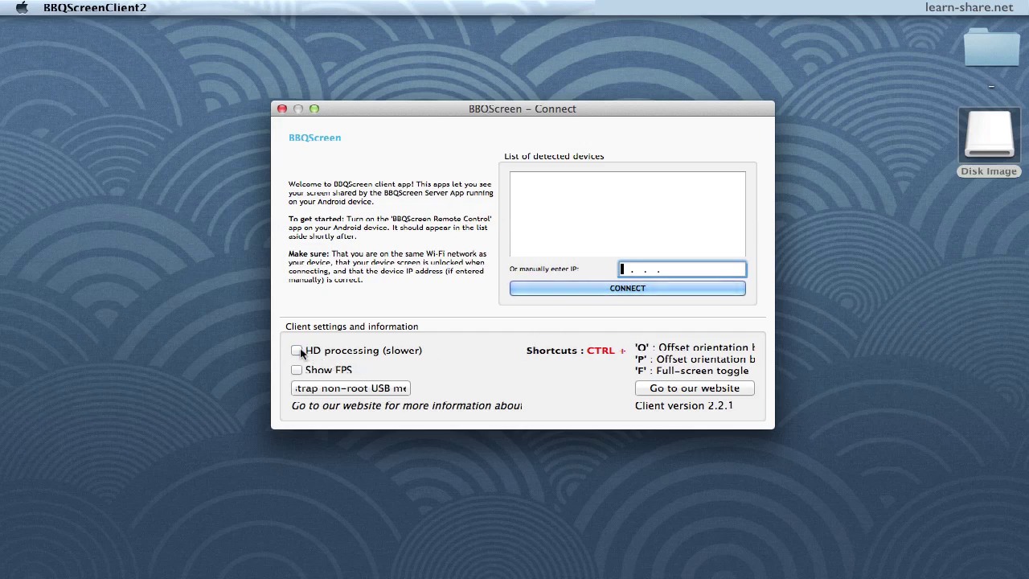
click(298, 370)
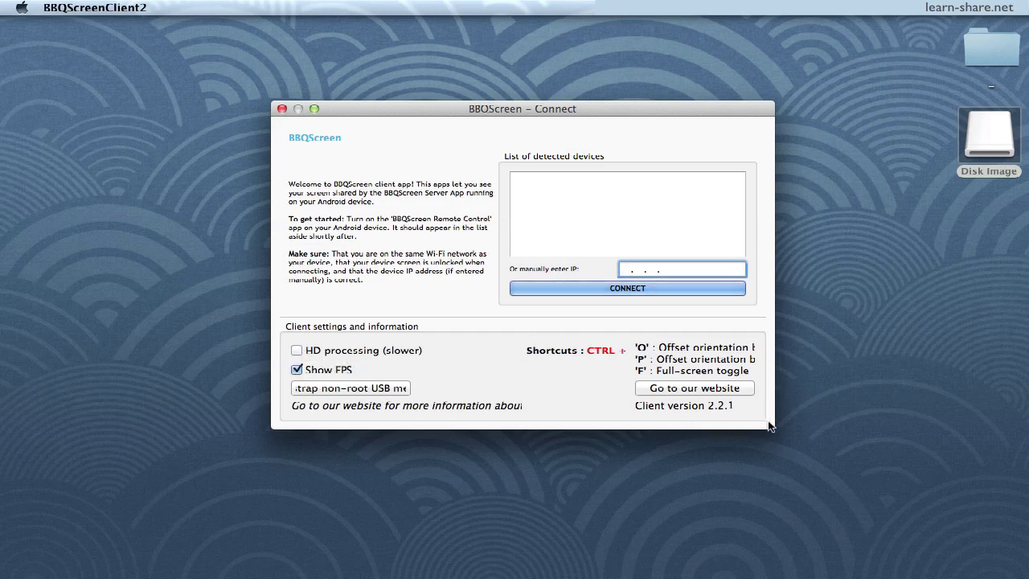
drag(772, 427, 854, 448)
drag(662, 108, 645, 91)
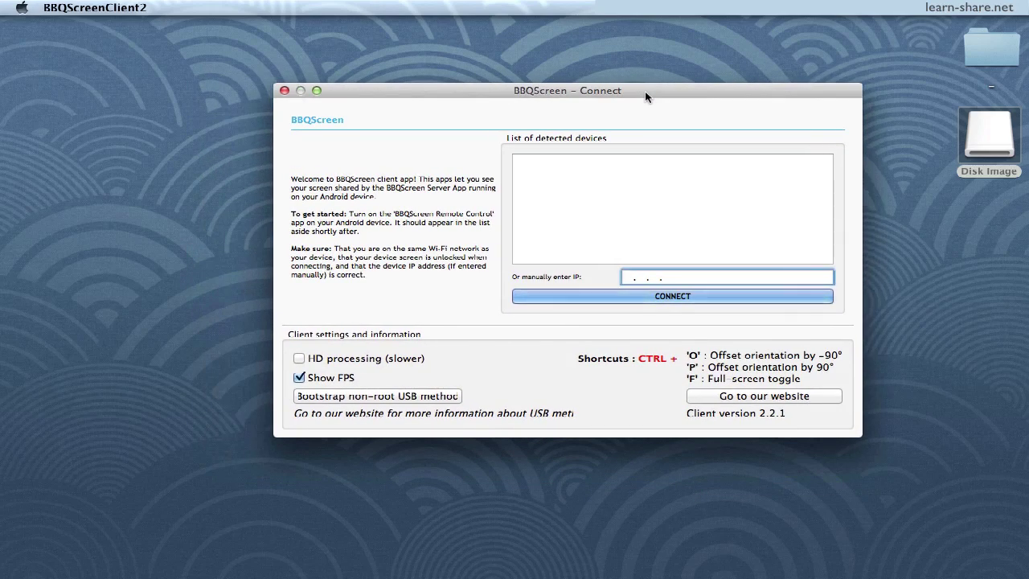
- Launch droidAtScreen-1.0.2.jar from the Applications folder and close the Finder window
mouse_move(414, 566)
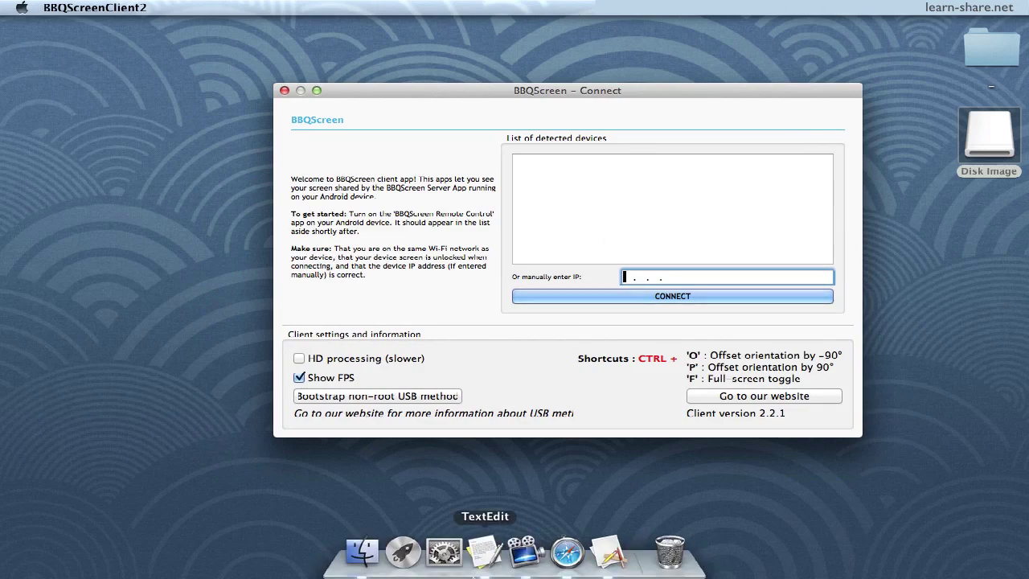
click(364, 553)
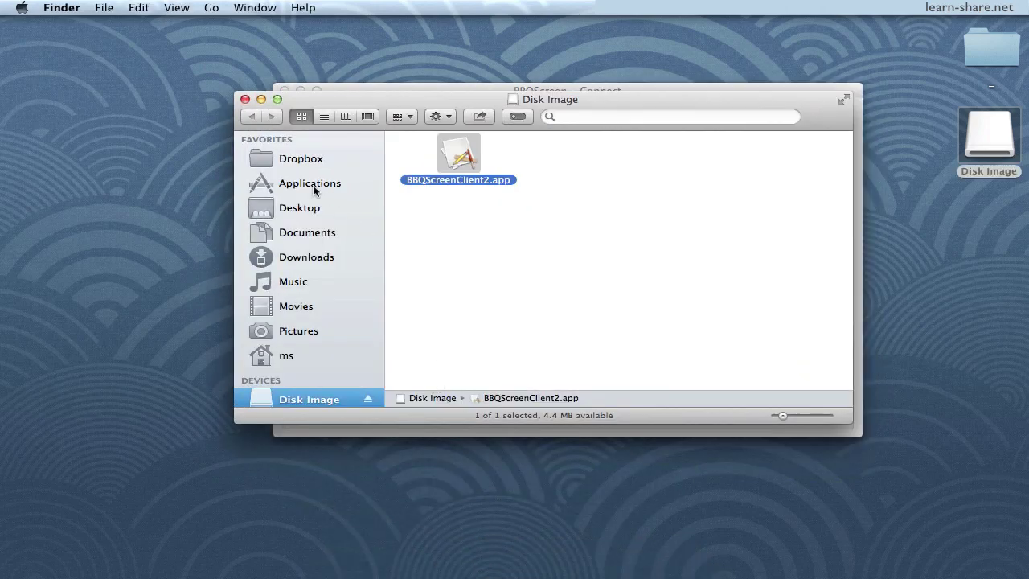
click(314, 188)
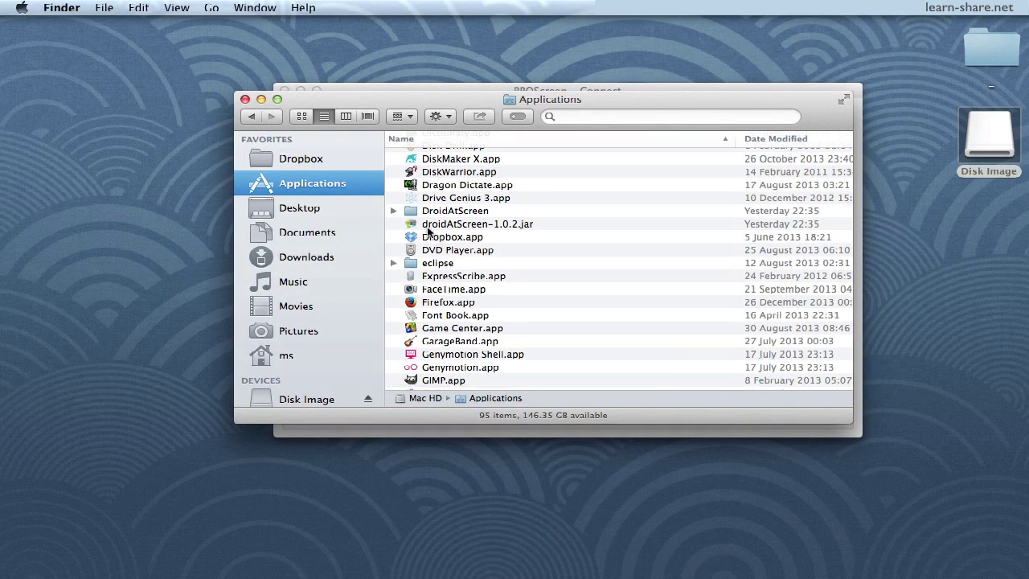
click(431, 226)
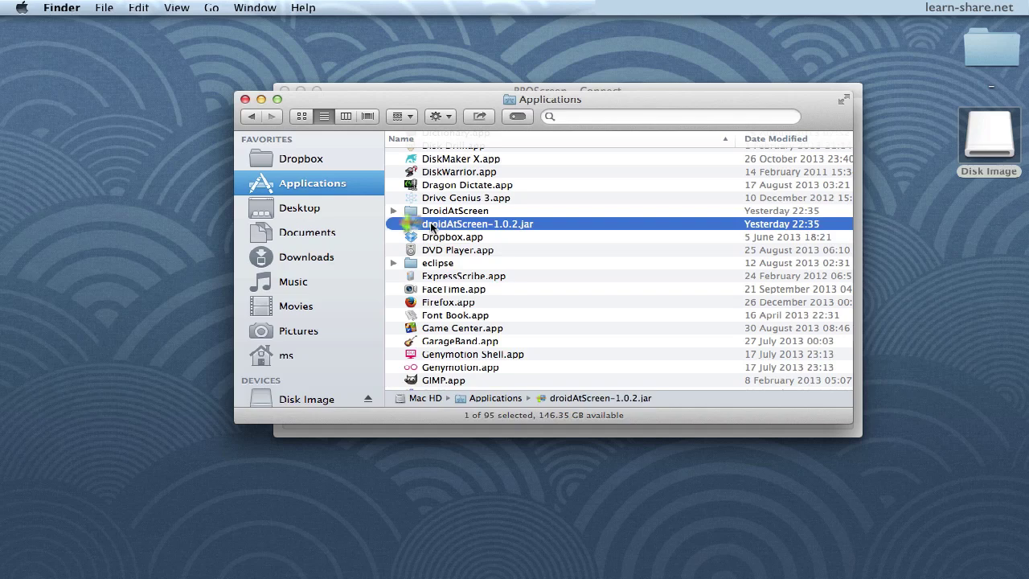
click(245, 99)
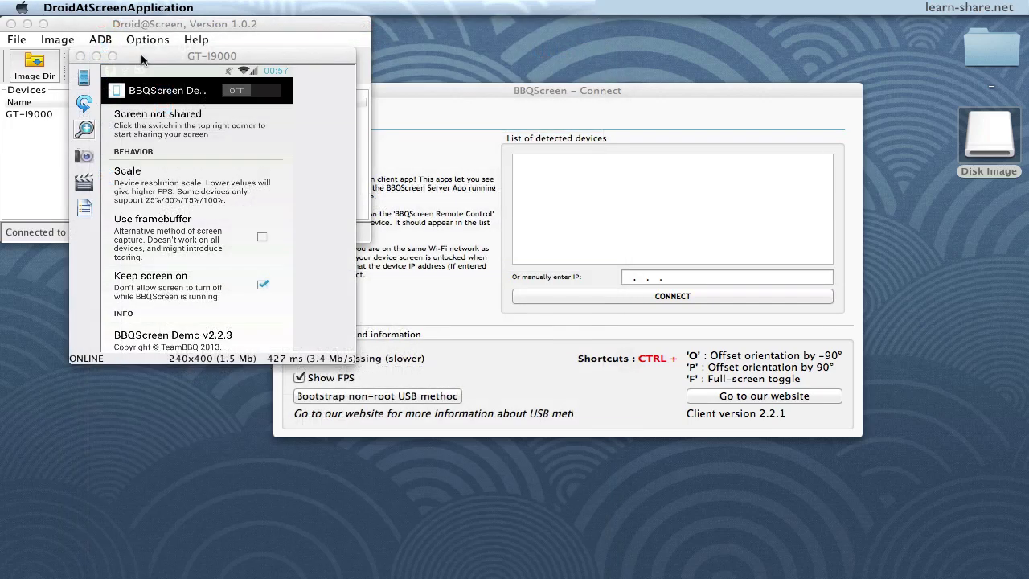
- Set the GT-I9000 mirror's scale to 75% and place its window beside the BBQScreen client
drag(140, 54, 161, 201)
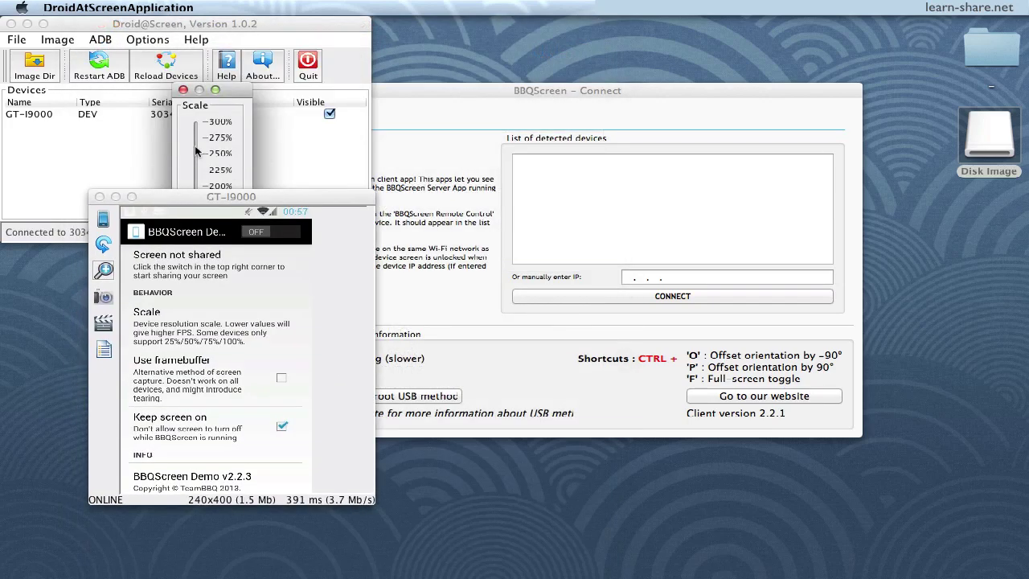
drag(227, 89, 73, 113)
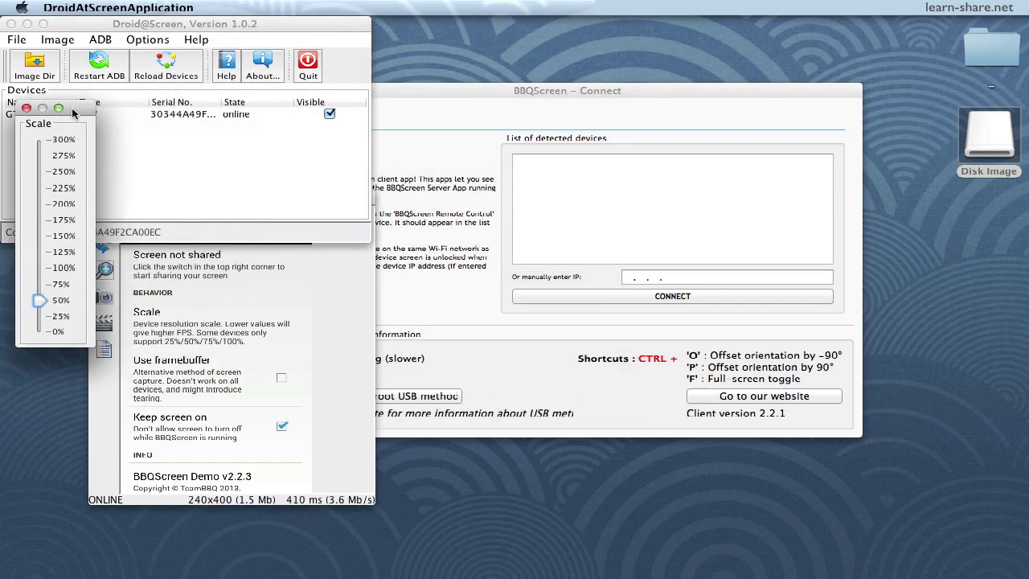
click(38, 276)
drag(386, 200, 376, 42)
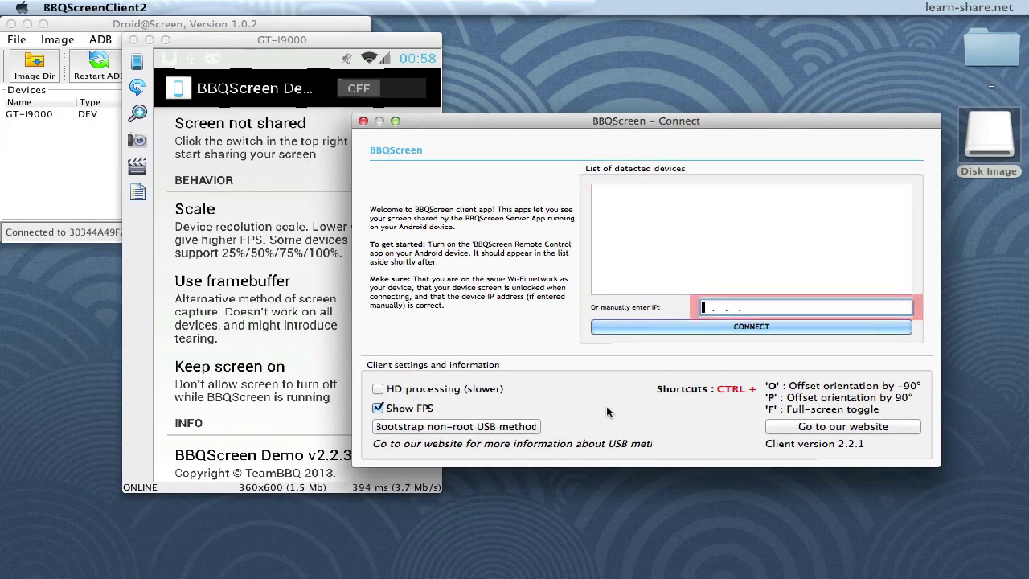
- Turn on screen sharing in BBQScreen Demo and allow BBQScreenClient2.app to accept incoming network connections
click(295, 291)
click(359, 90)
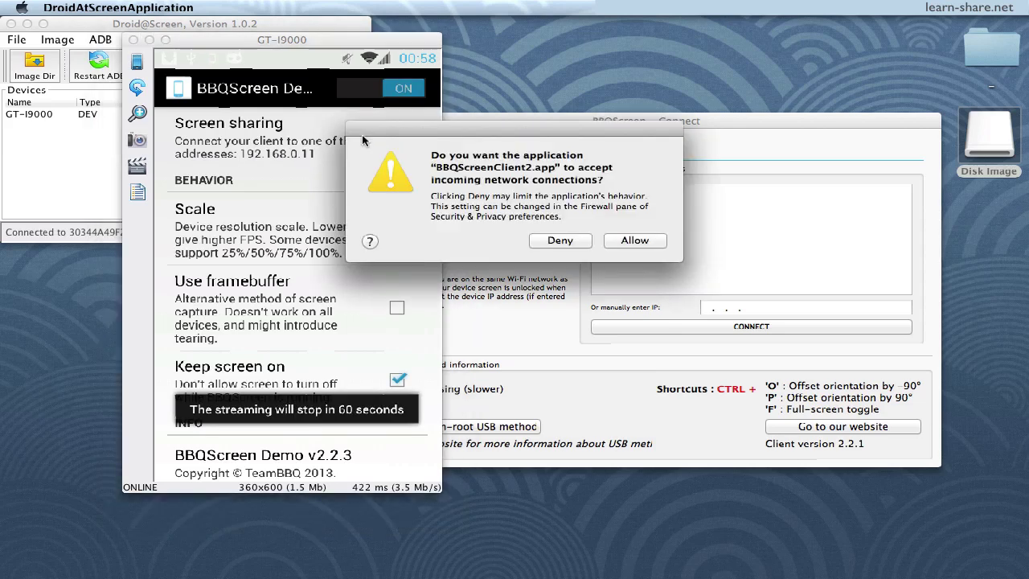
click(634, 240)
- Connect the BBQScreen client to the detected GT-I9000 device
click(647, 163)
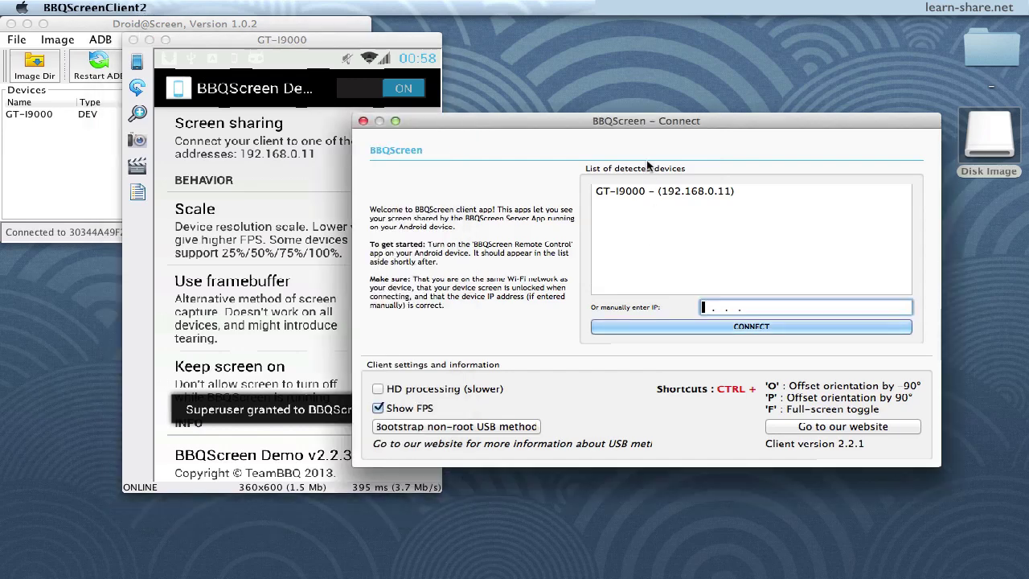
drag(630, 117, 636, 108)
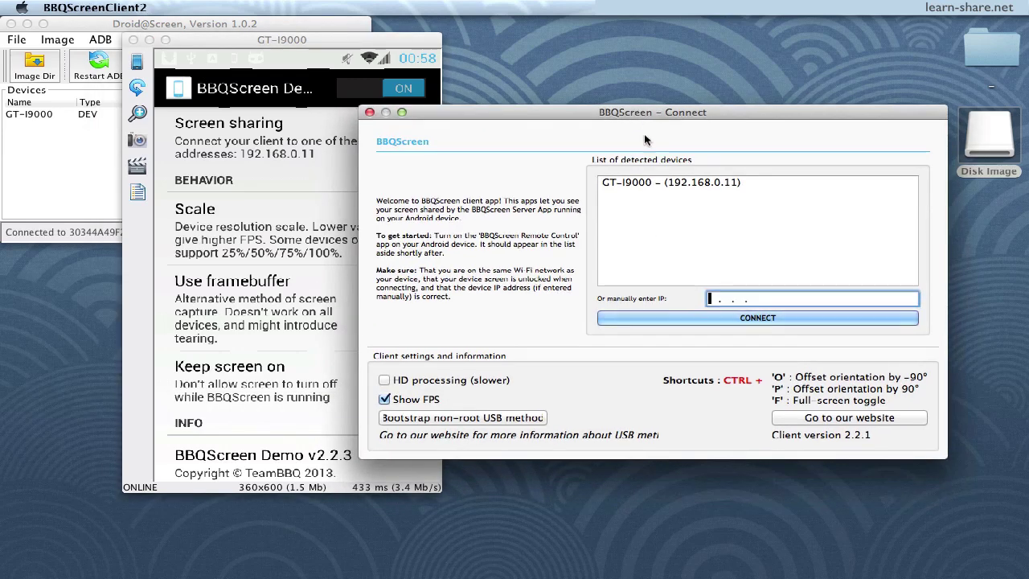
click(655, 182)
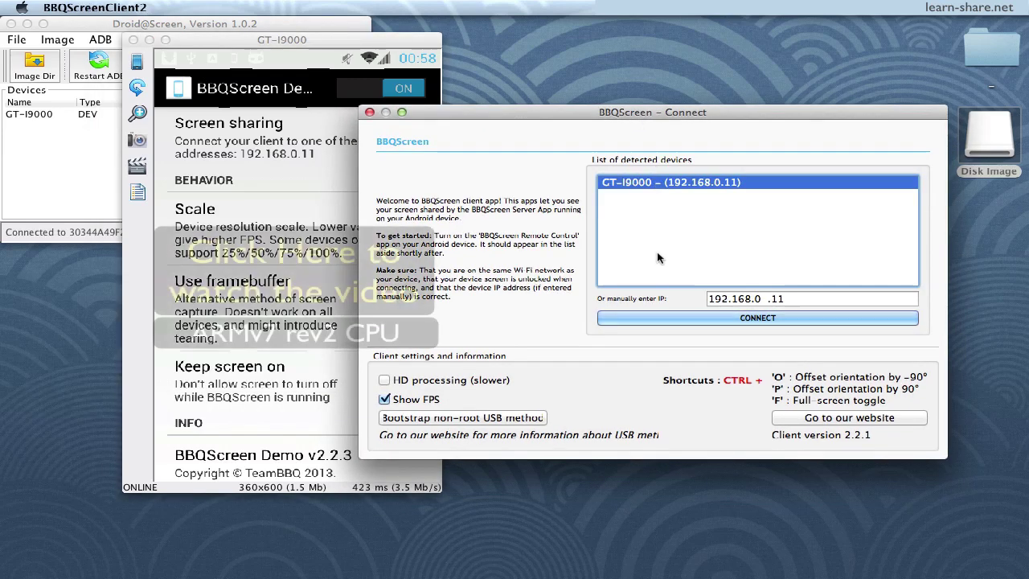
click(741, 316)
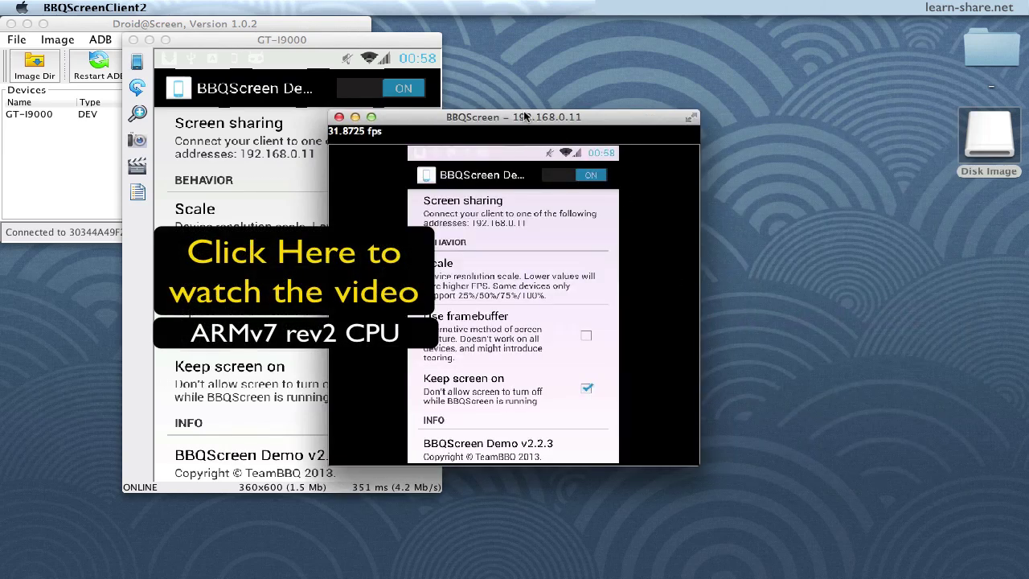
- Resize the BBQScreen stream window to match the GT-I9000 mirror and arrange the two side by side
drag(522, 117, 715, 46)
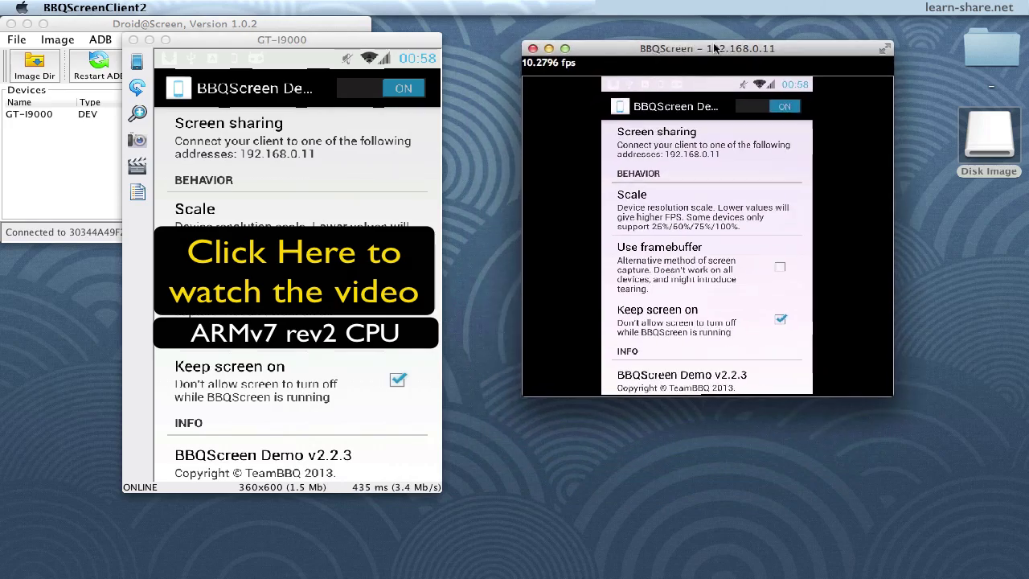
drag(889, 395, 790, 493)
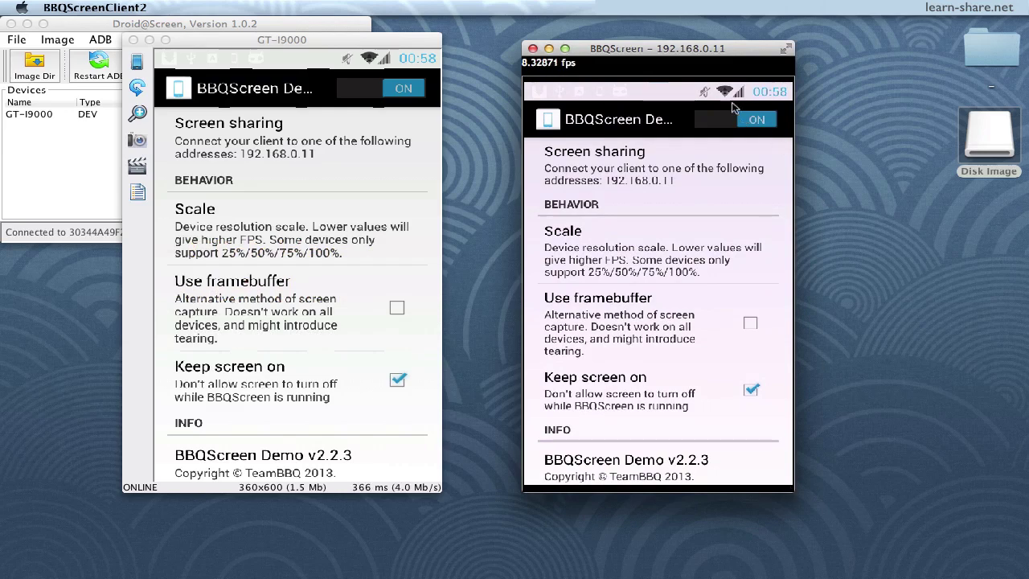
drag(698, 53, 772, 64)
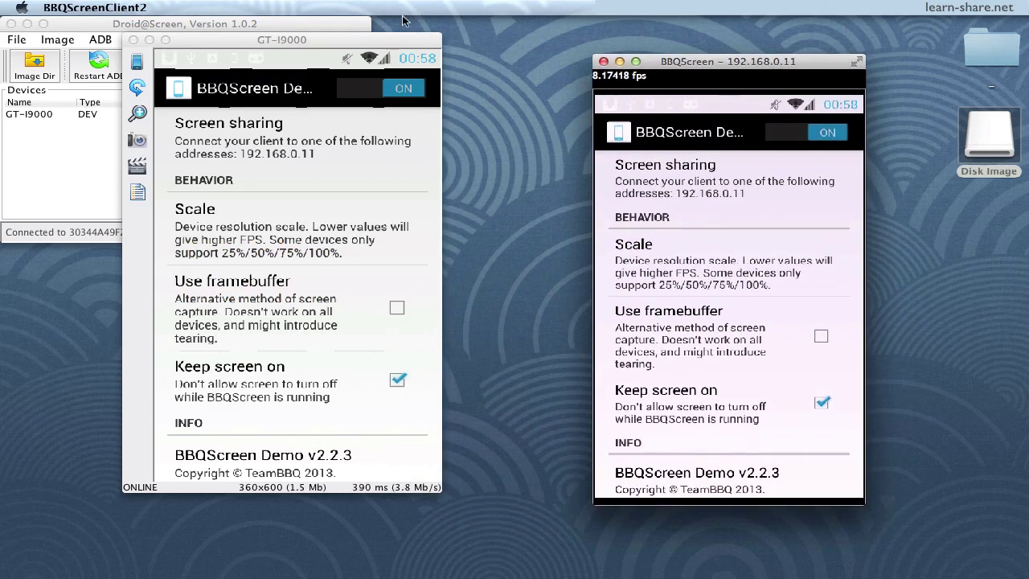
drag(368, 40, 466, 59)
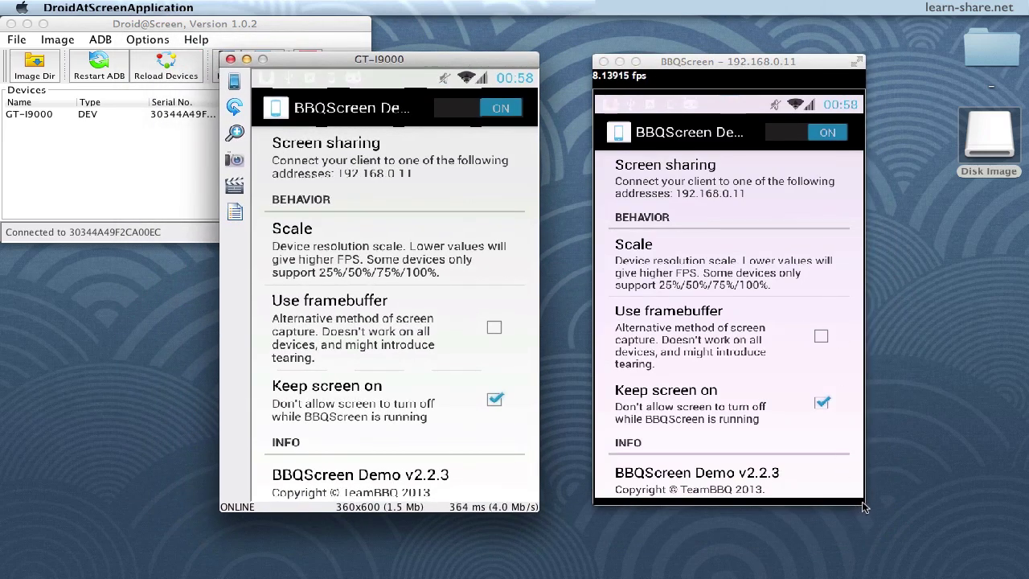
drag(864, 504, 881, 517)
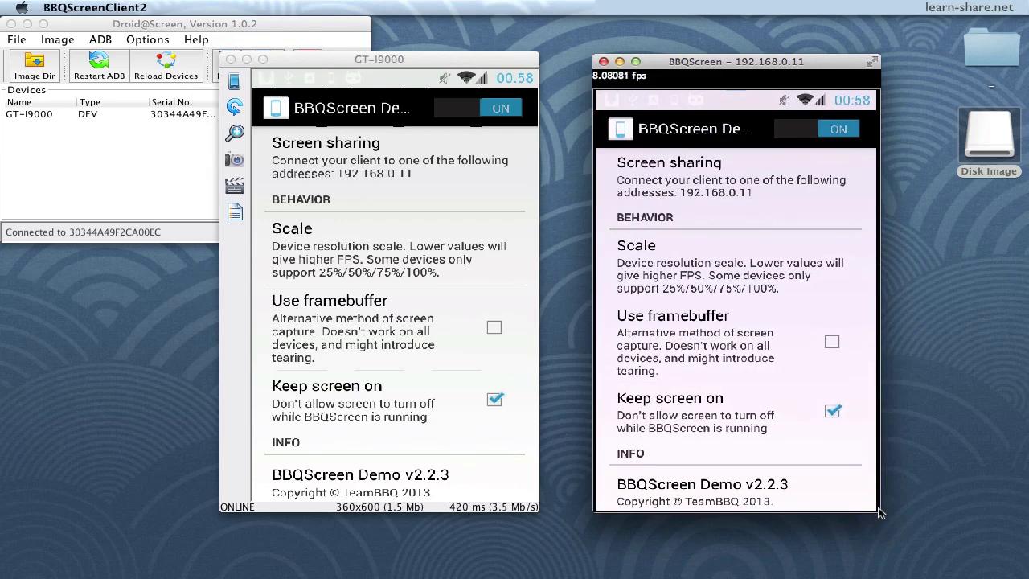
drag(731, 66, 712, 64)
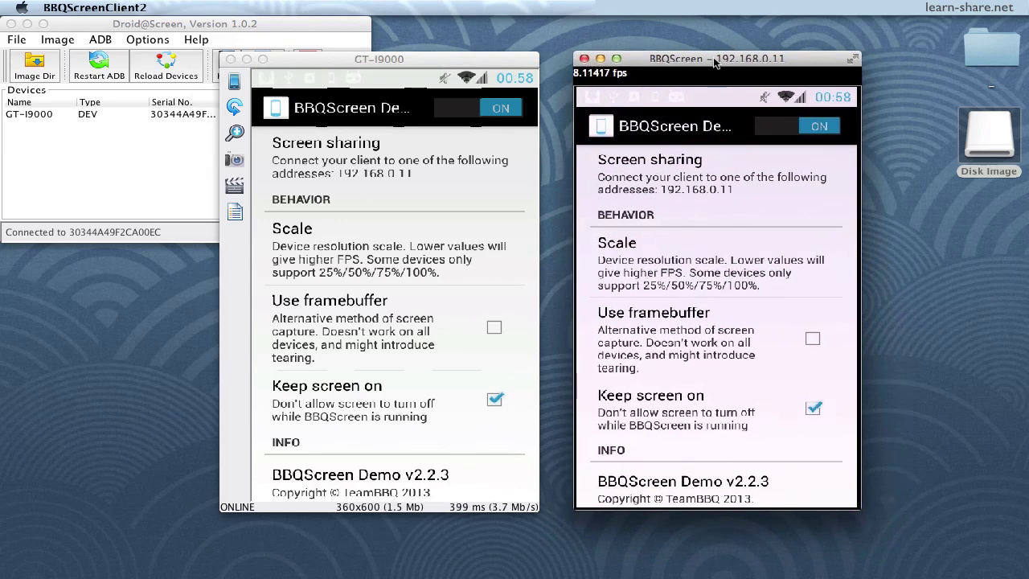
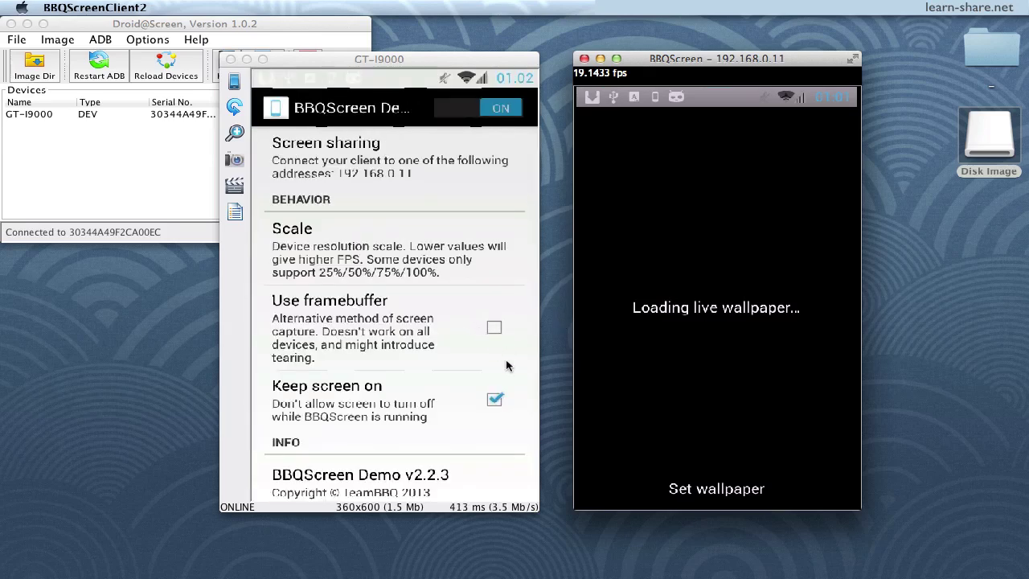
click(506, 366)
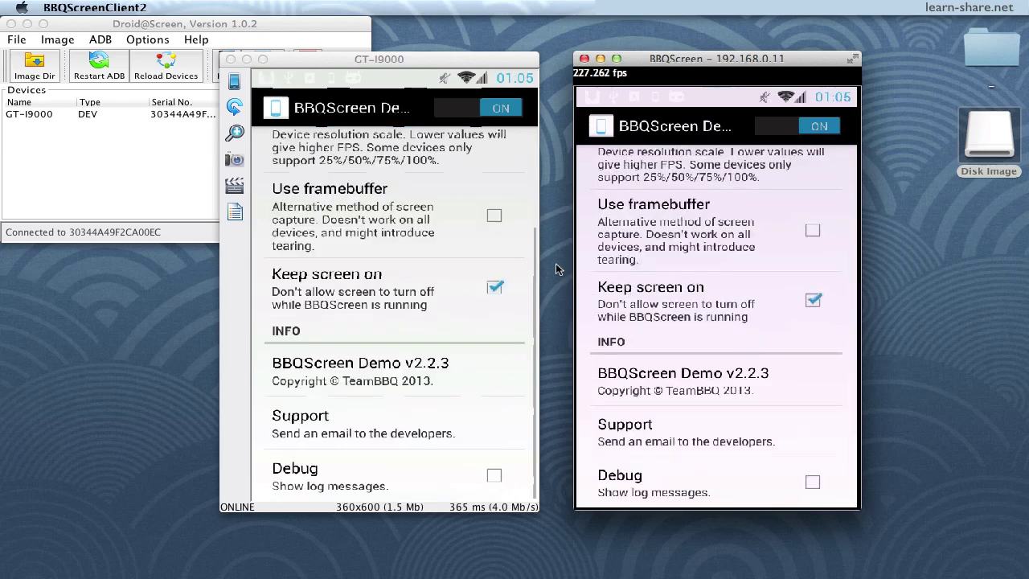
- Close the BBQScreen stream and reconnect to the GT-I9000 with HD processing and Show FPS enabled
click(583, 60)
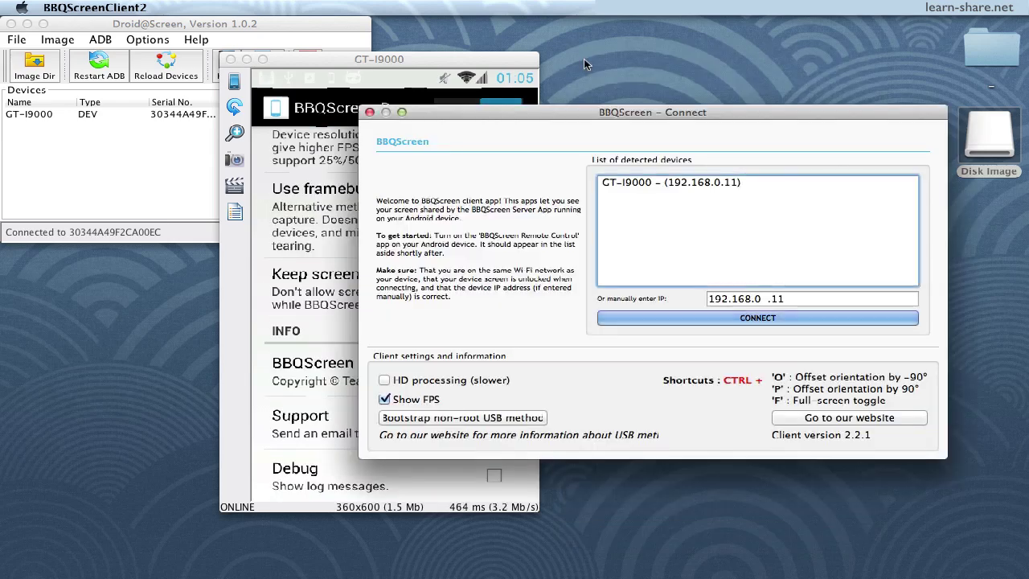
click(385, 399)
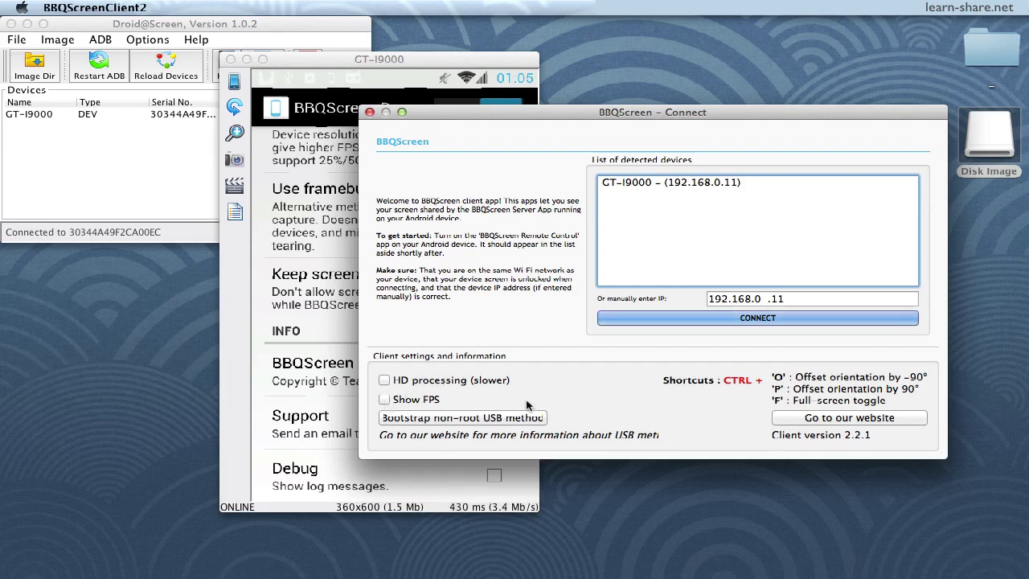
click(385, 381)
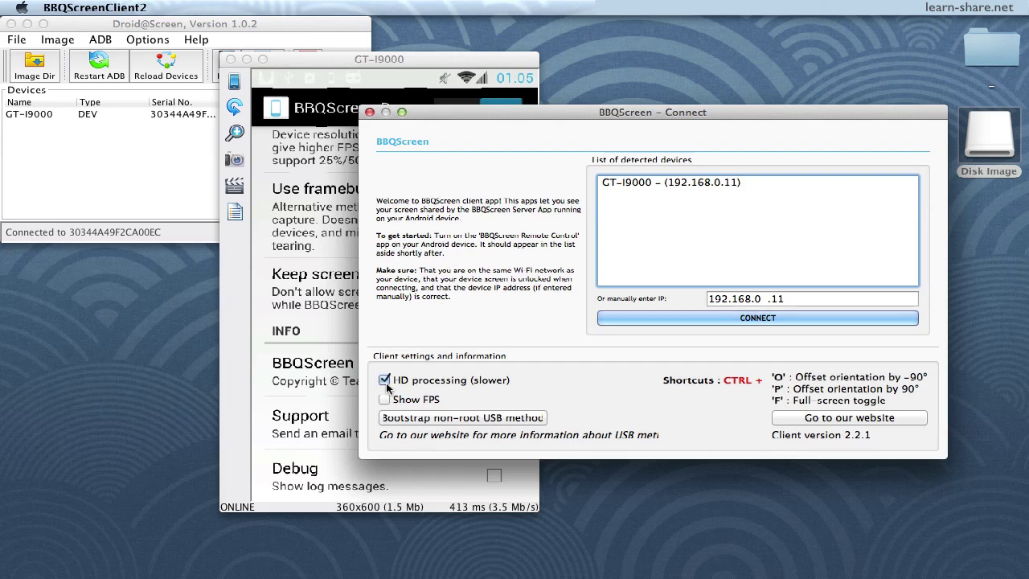
click(385, 399)
click(735, 318)
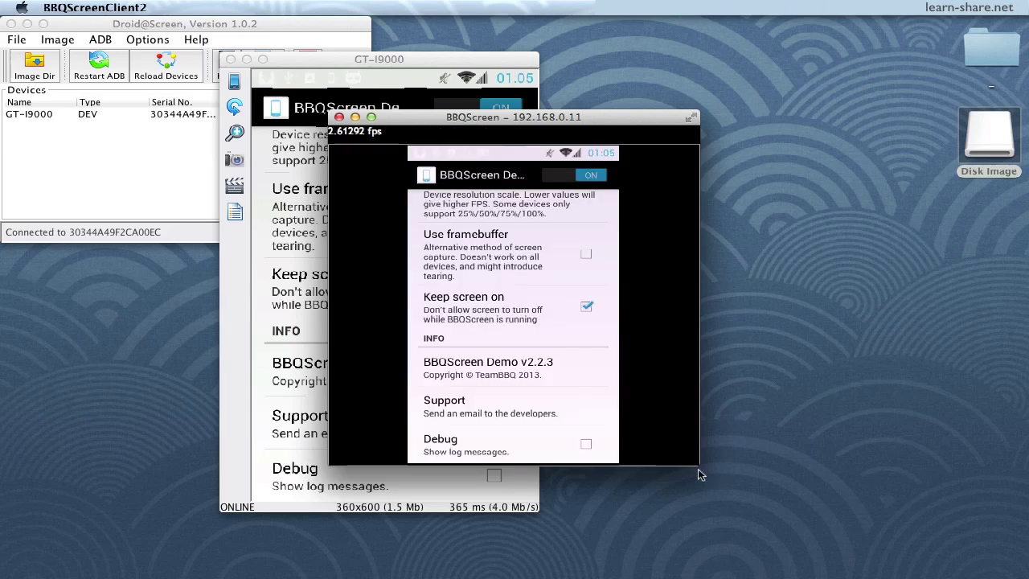
- Resize the HD-processed BBQScreen stream window to the height of the GT-I9000 mirror and place it beside that mirror
drag(696, 468, 612, 558)
drag(499, 120, 725, 64)
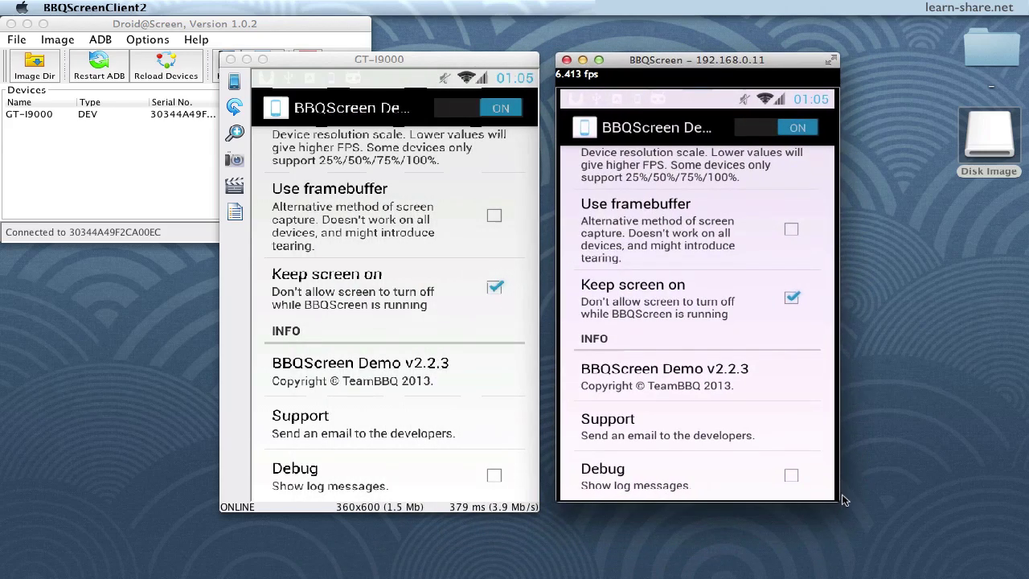
drag(840, 501, 841, 518)
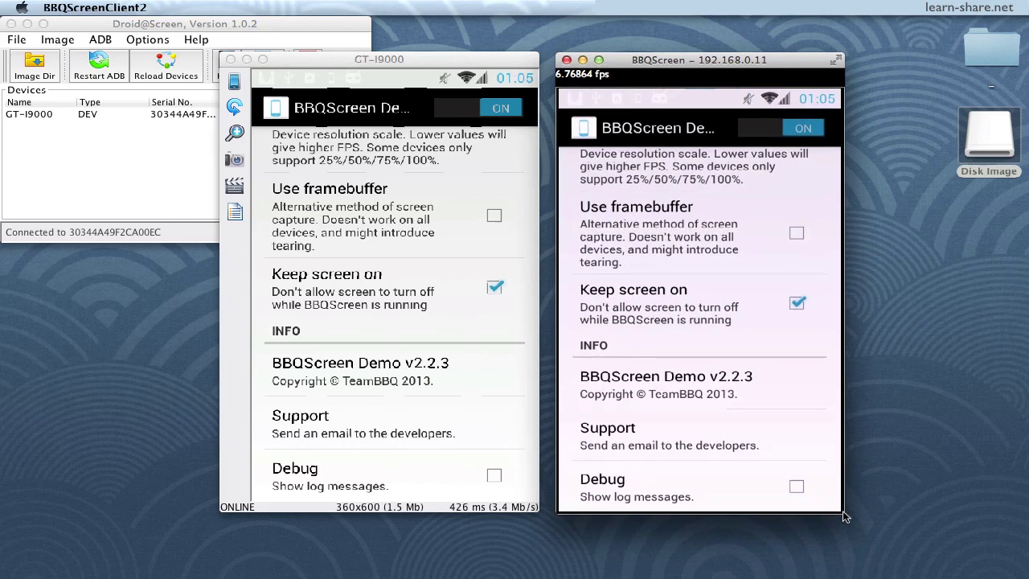
drag(694, 68, 700, 68)
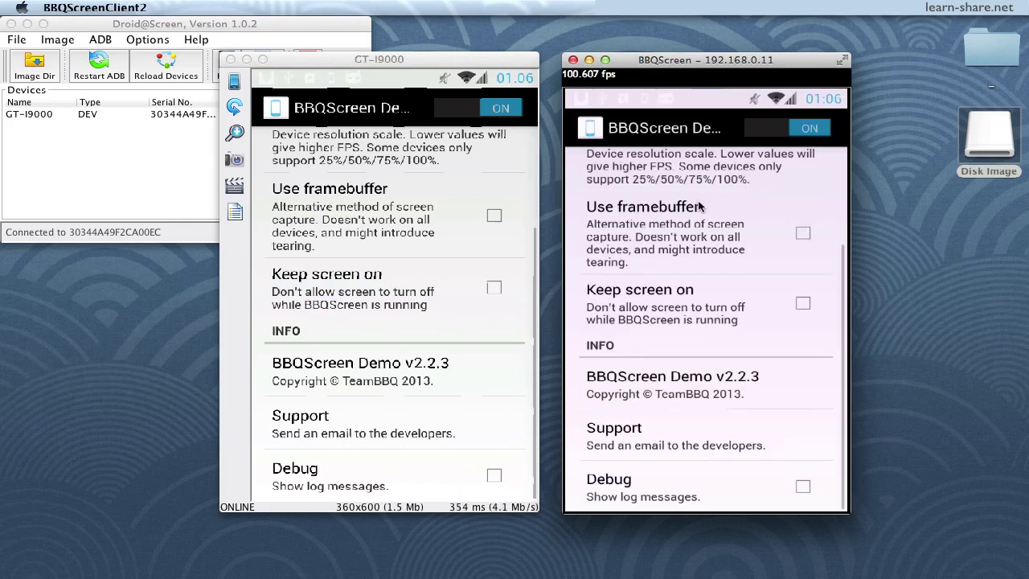
- Close the BBQScreen stream and reconnect to the GT-I9000 with HD processing turned off
click(573, 60)
click(385, 380)
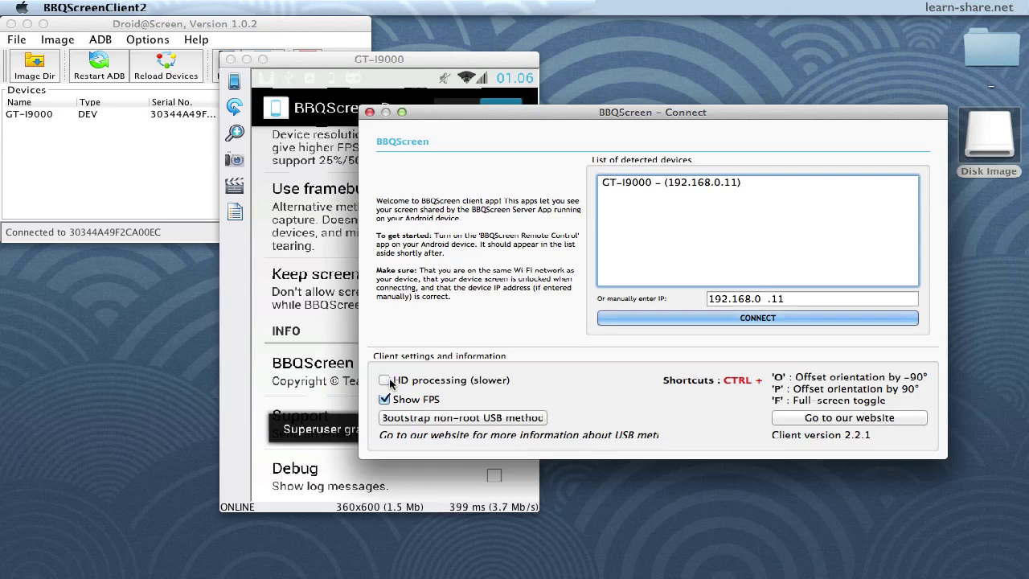
click(720, 319)
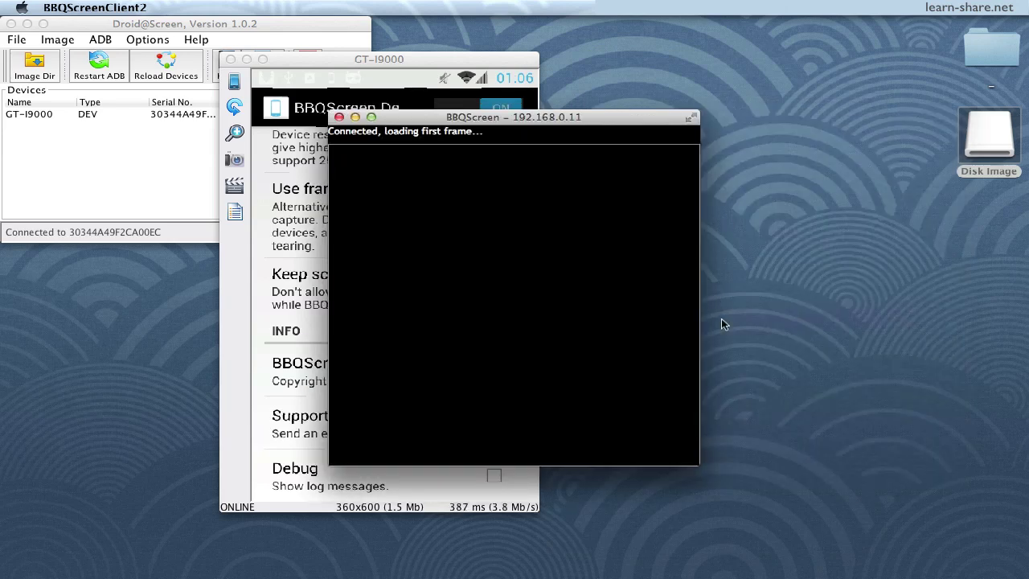
- Move the new non-HD BBQScreen stream window beside the GT-I9000 mirror and resize it to match the mirror's height
drag(542, 113, 759, 59)
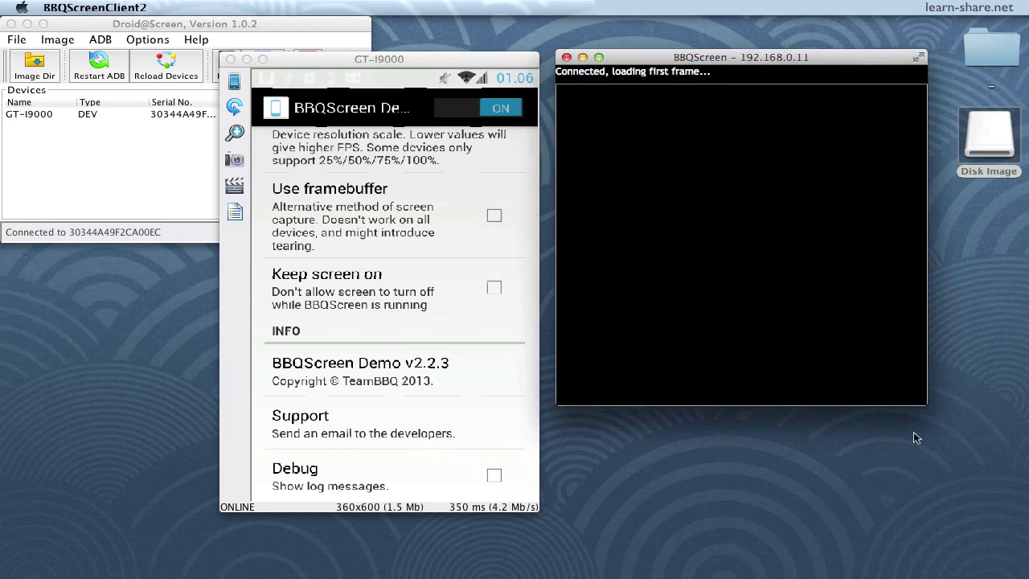
drag(922, 408, 838, 514)
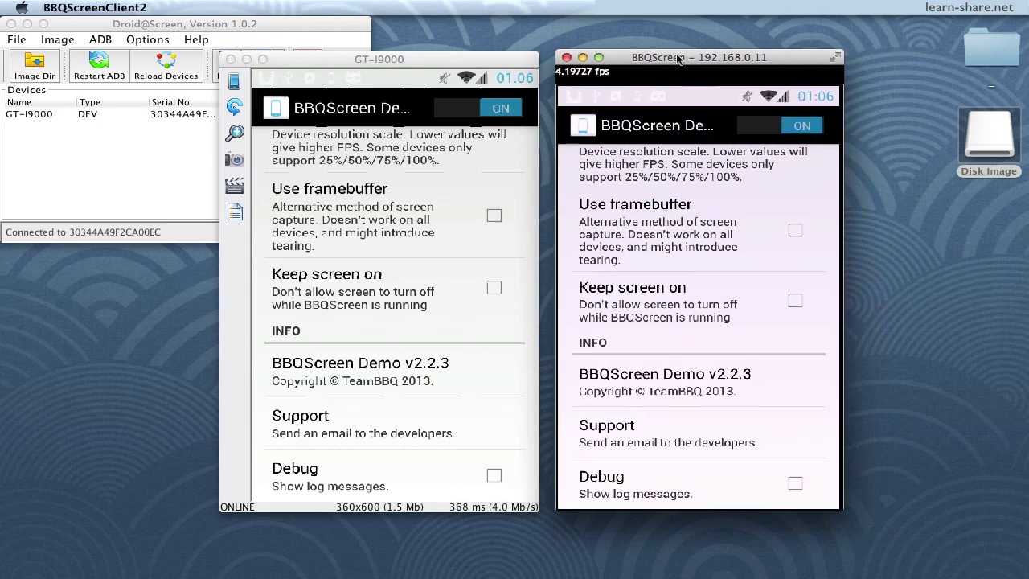
drag(678, 58, 693, 61)
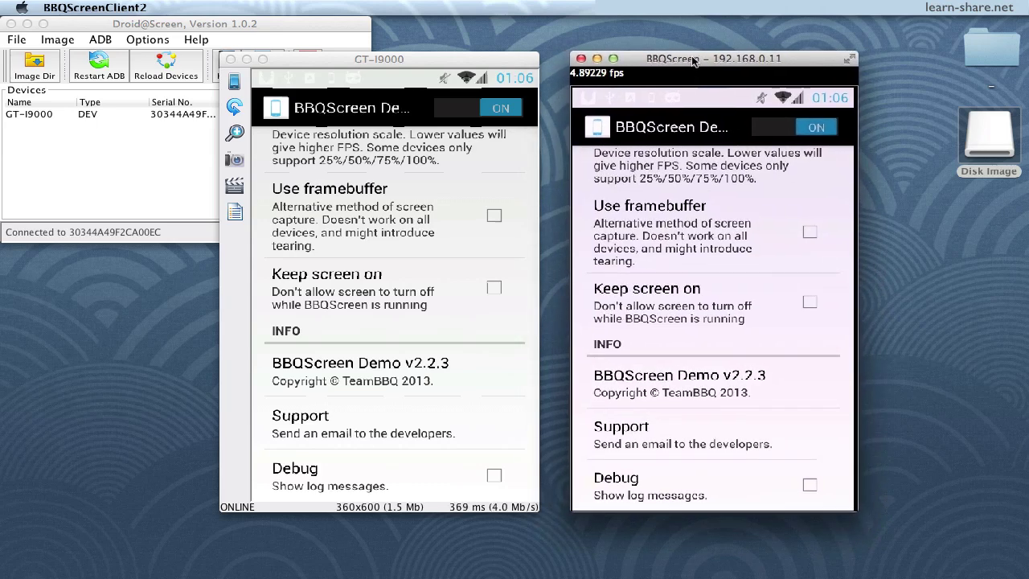